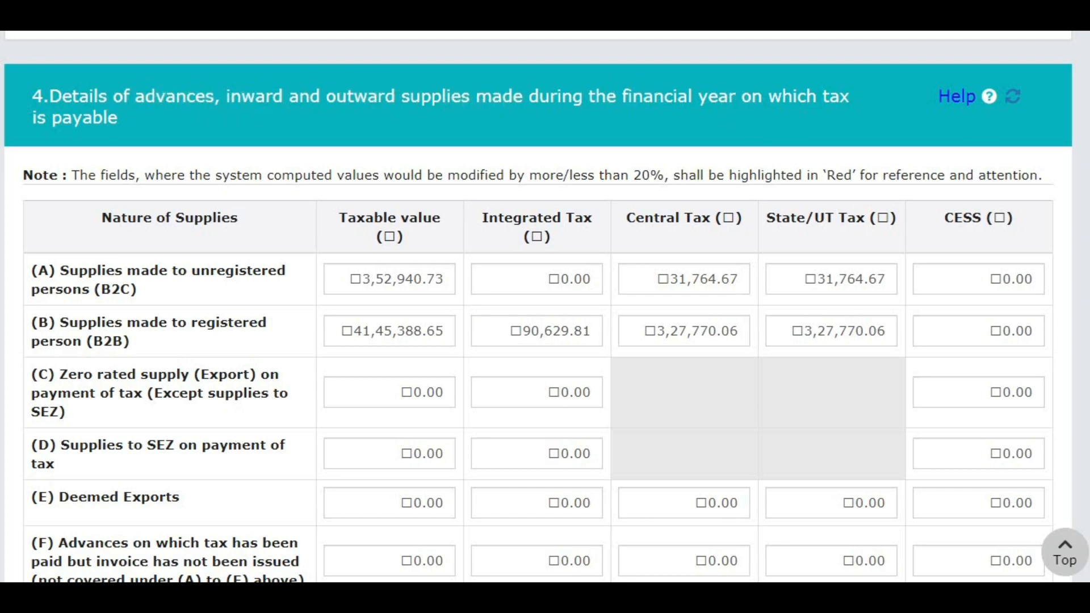
Look through table 4's rows, from B2C supplies down to the supplies and advances on which tax is to be paid.
scroll(486, 202, down, 1)
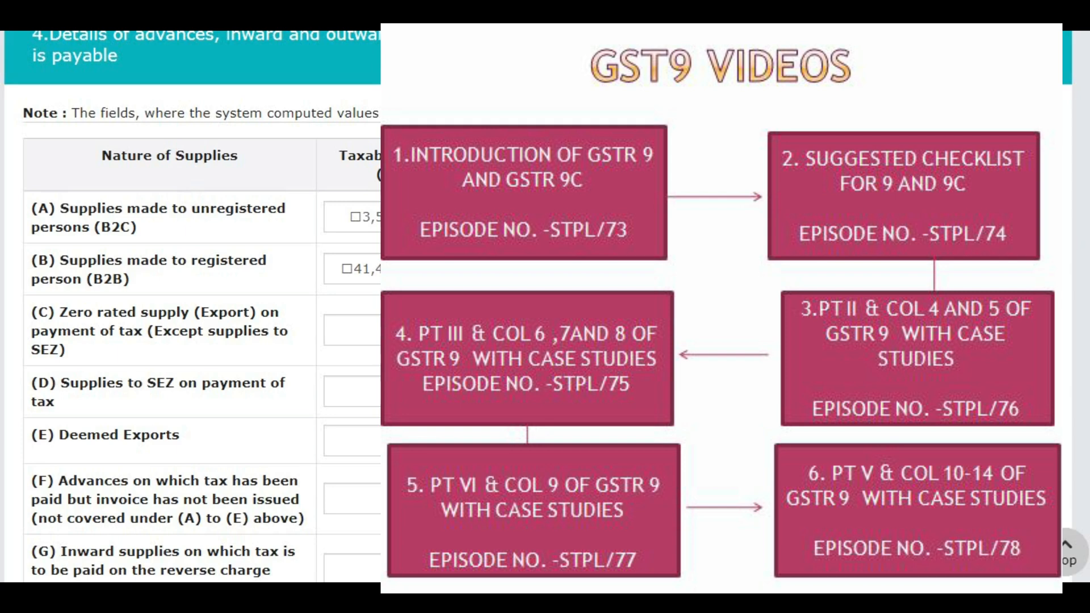
scroll(203, 307, down, 5)
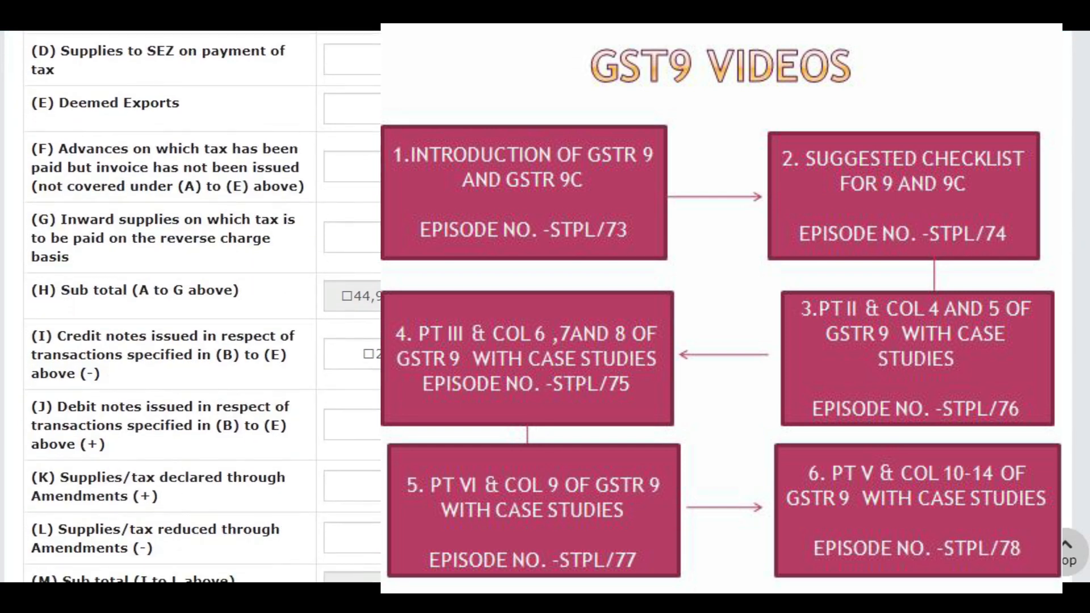
scroll(203, 306, down, 2)
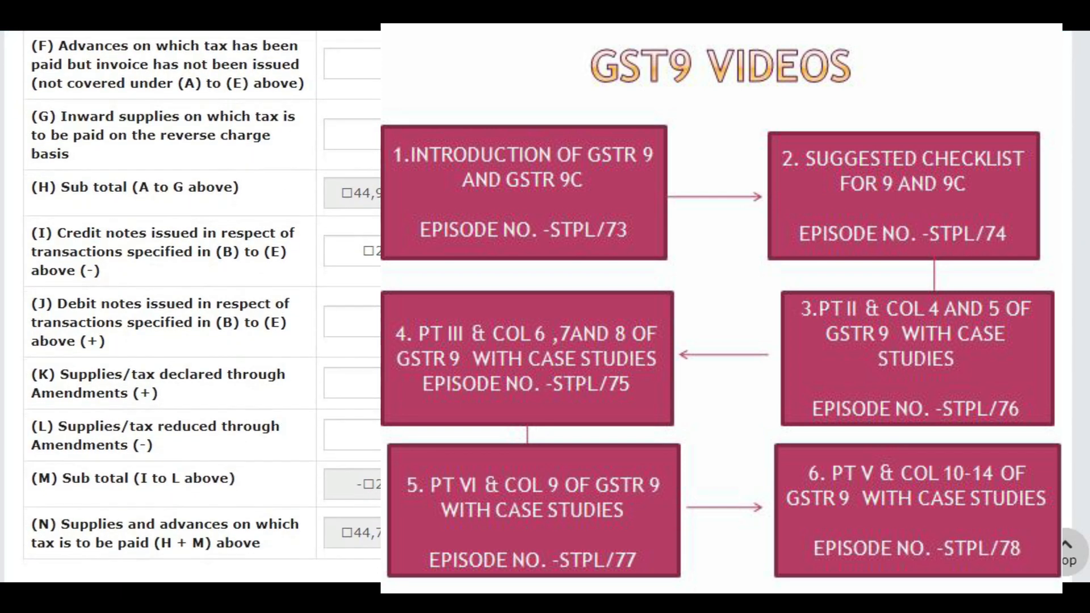
scroll(203, 307, down, 1)
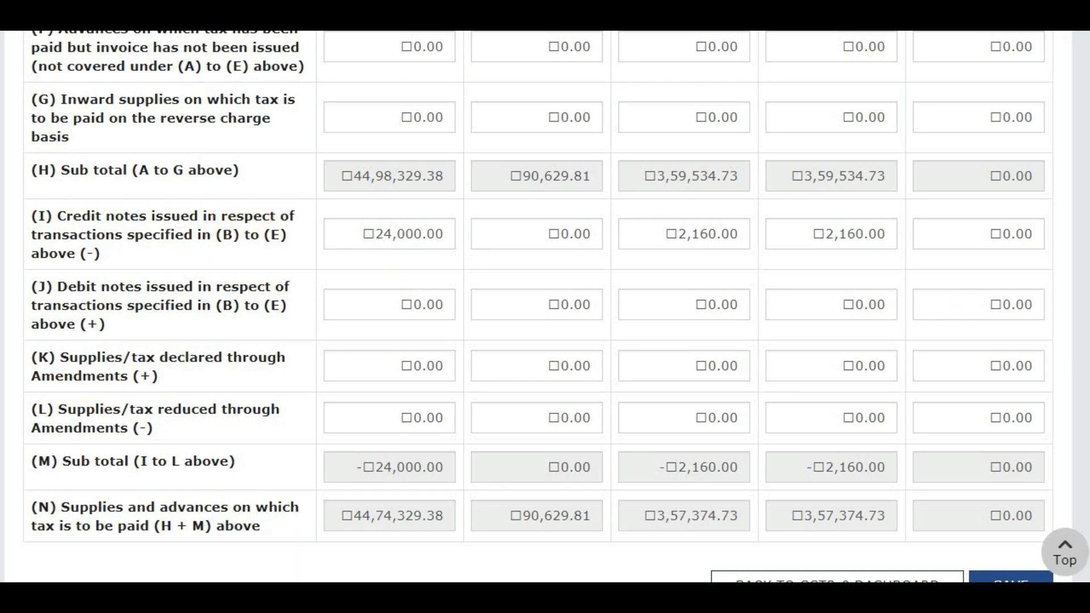
scroll(546, 307, up, 5)
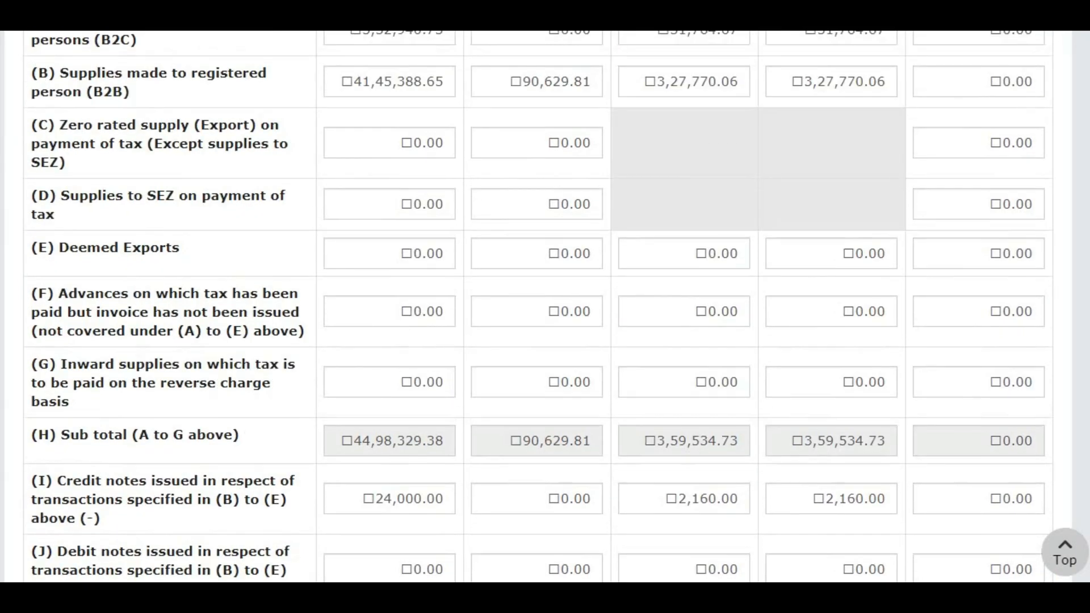
scroll(538, 306, down, 2)
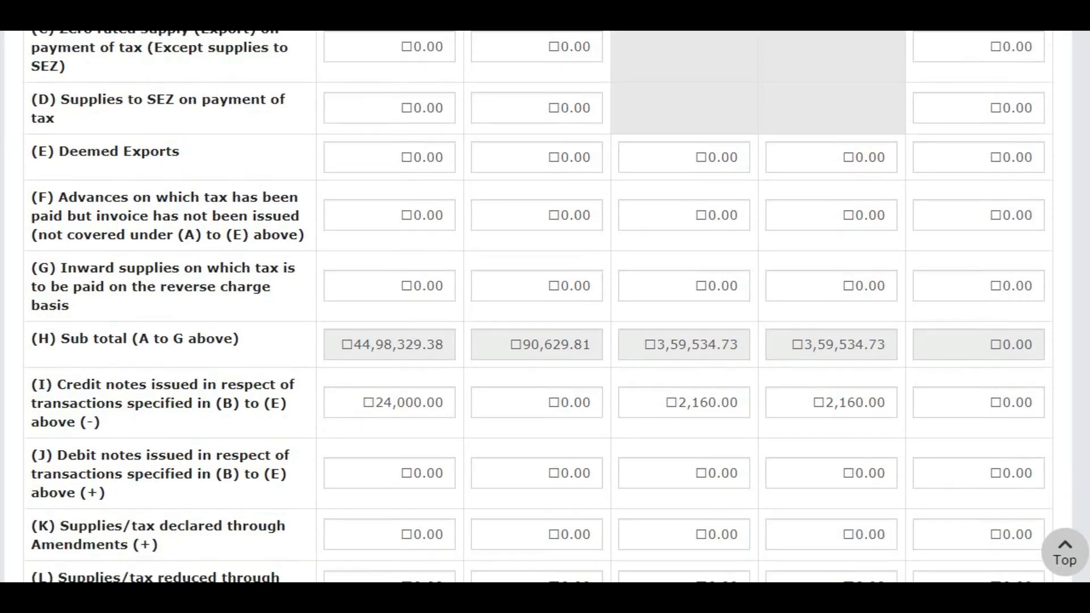
scroll(538, 307, down, 2)
scroll(783, 416, down, 1)
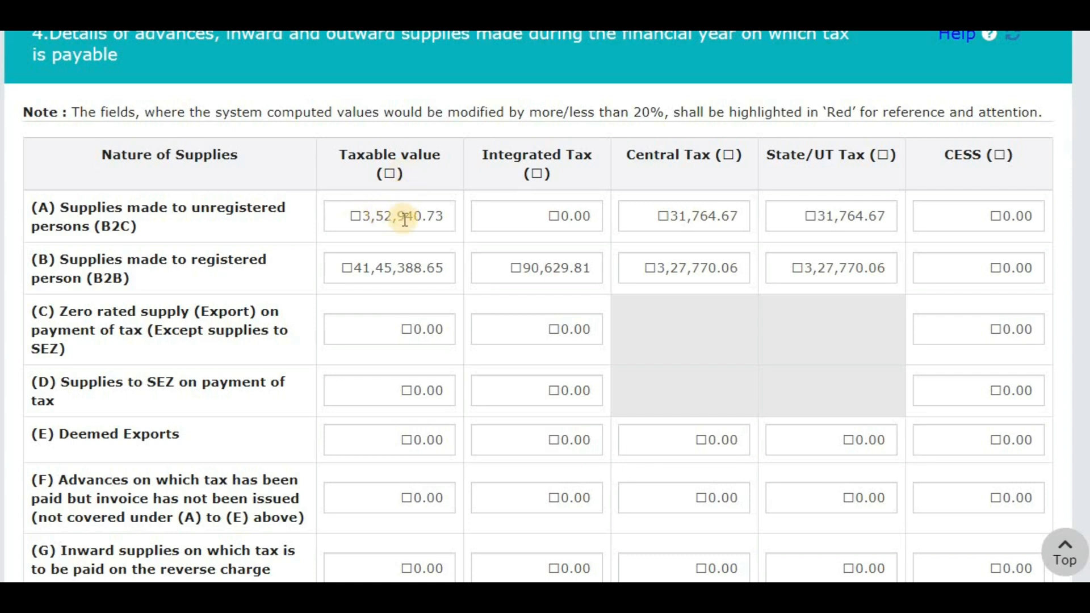
Check the system-calculated amount of the B2C taxable value and examine the remaining table 4 rows, including the credit and debit notes.
mouse_move(389, 213)
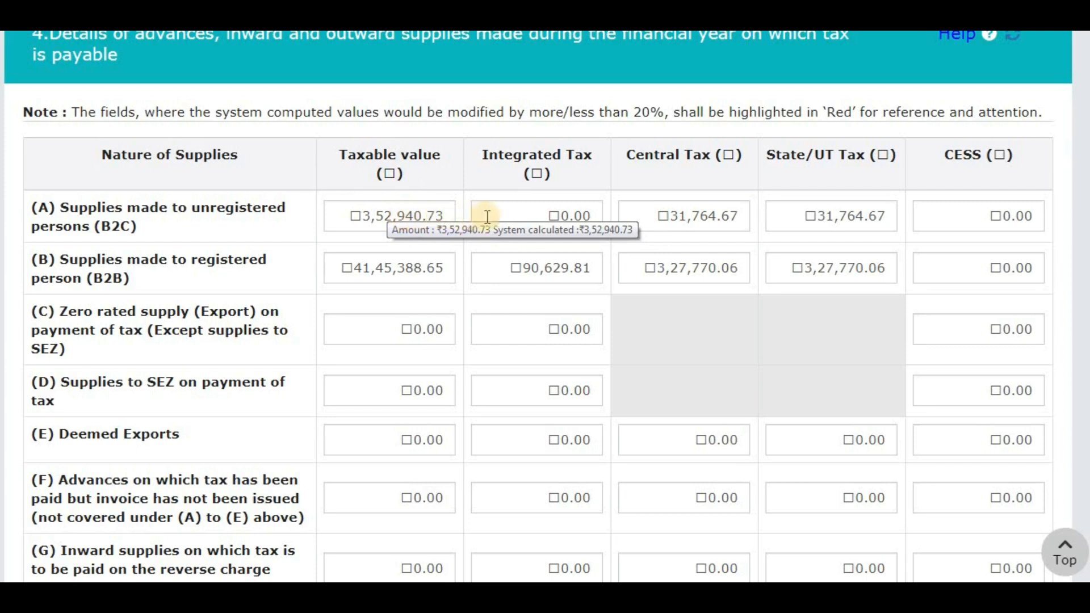
mouse_move(443, 210)
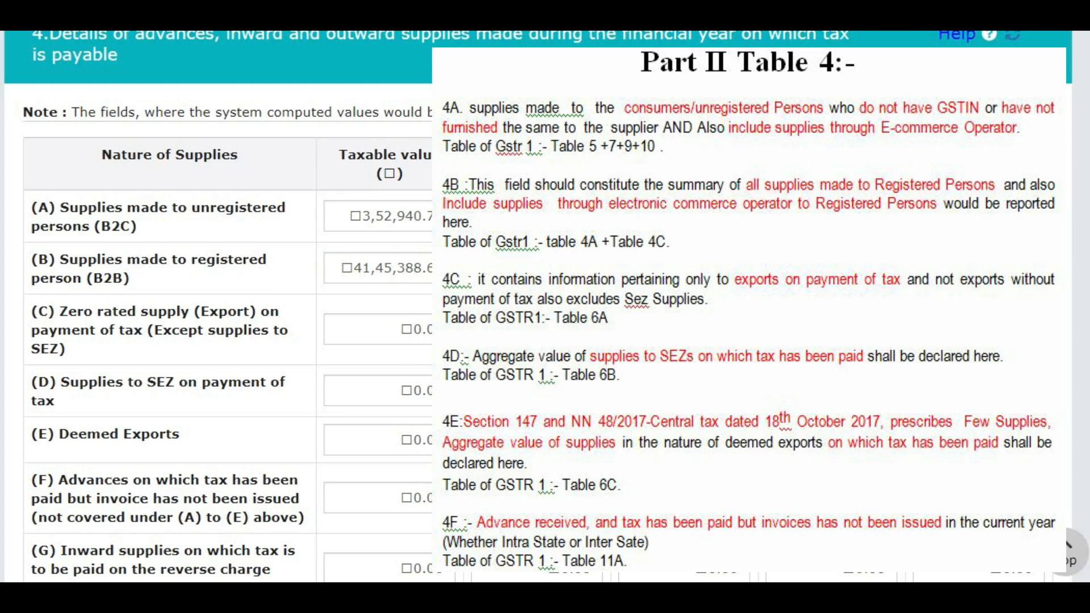
scroll(195, 281, down, 2)
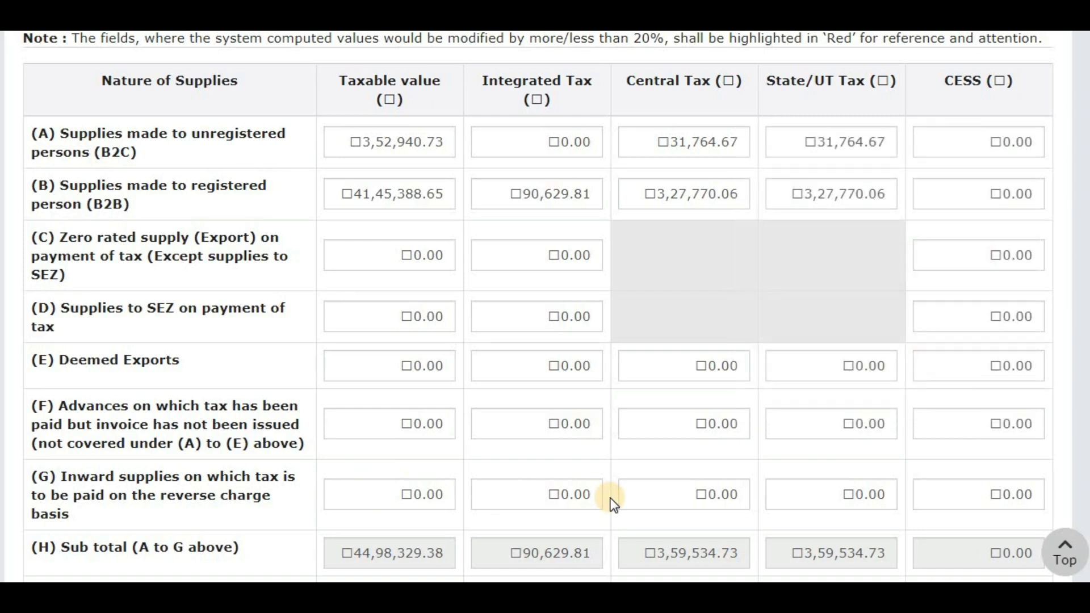
scroll(1016, 360, down, 2)
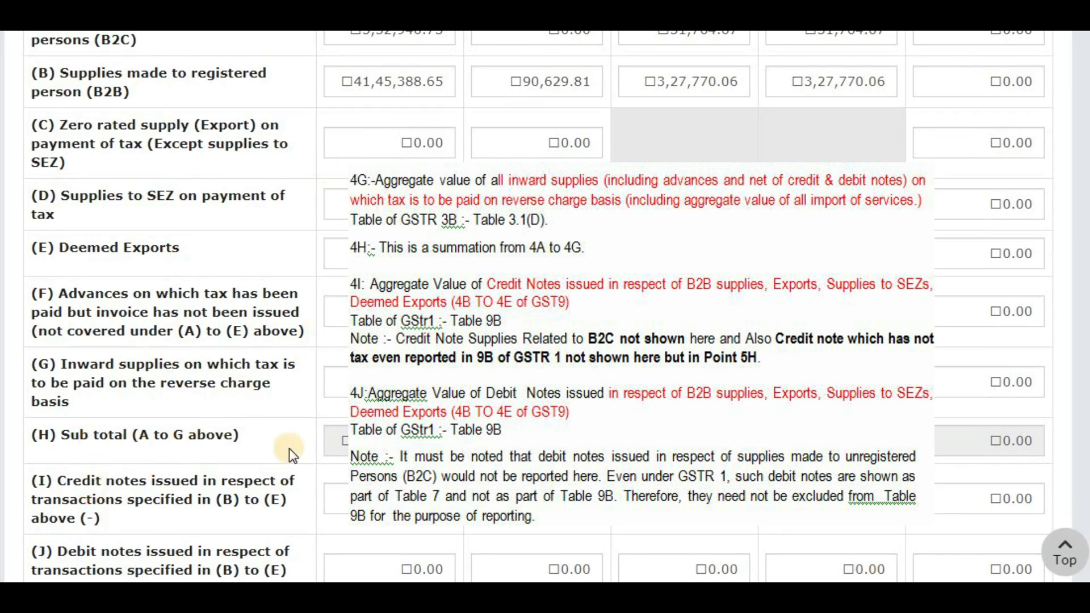
scroll(545, 307, down, 3)
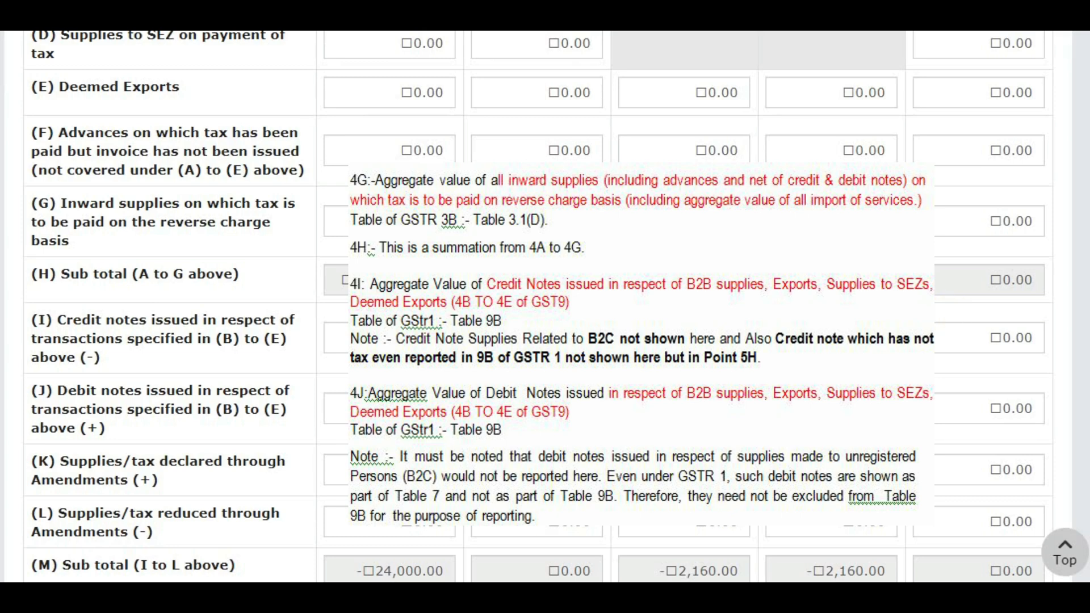
scroll(536, 307, down, 3)
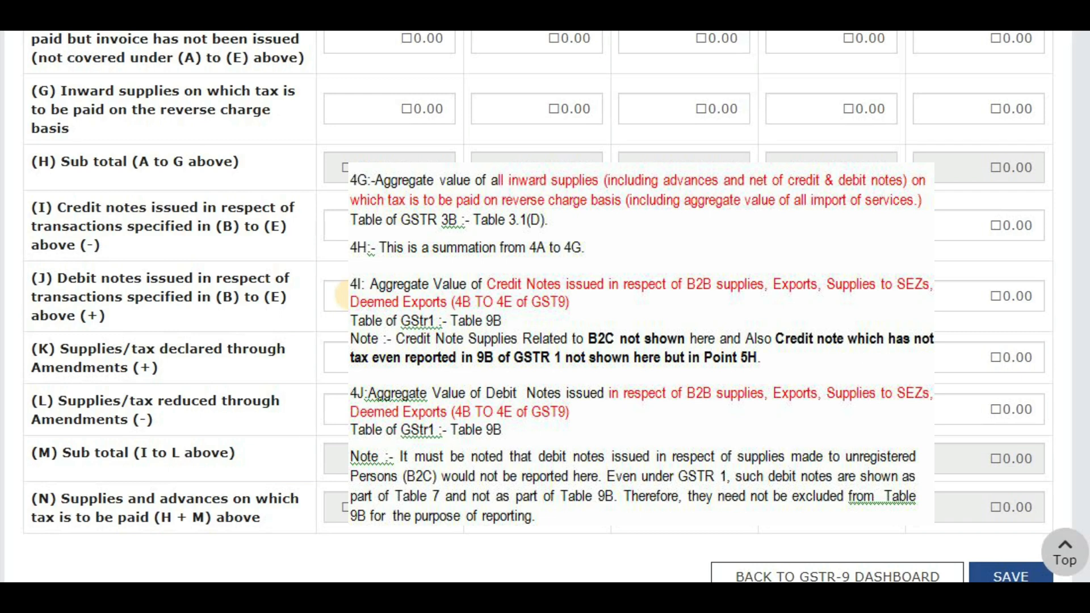
scroll(340, 293, up, 5)
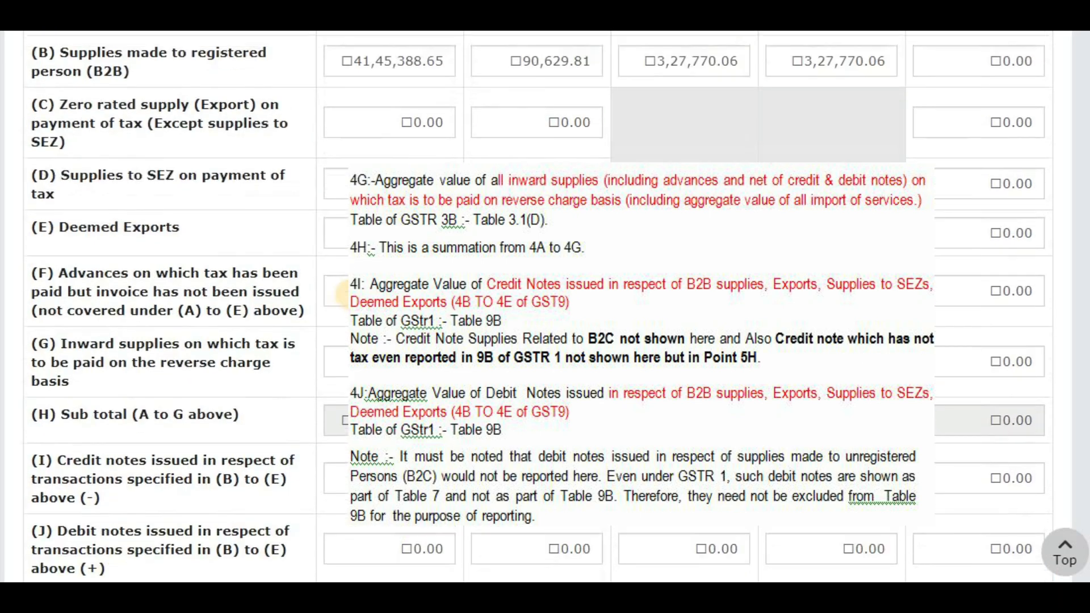
scroll(340, 294, up, 3)
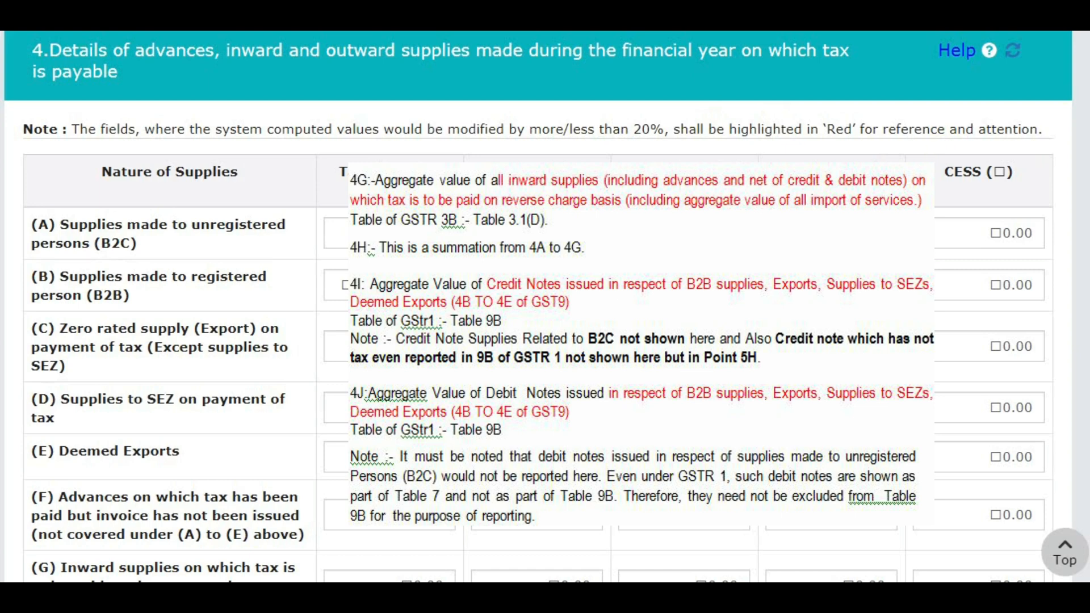
scroll(538, 307, down, 1)
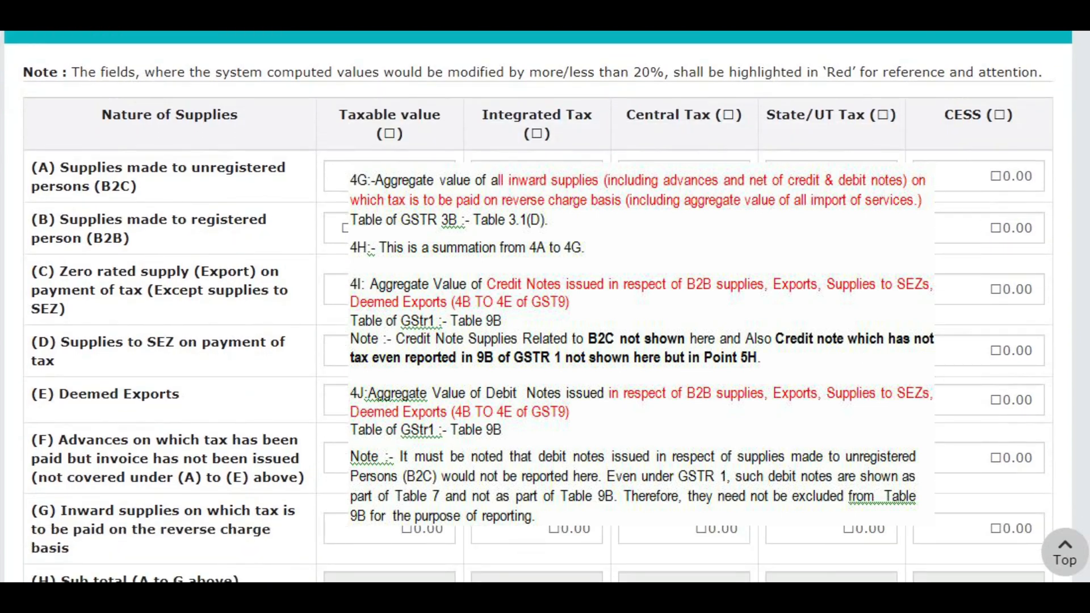
scroll(539, 307, up, 1)
Save the table 4 details and return to the GSTR-9 dashboard.
scroll(538, 306, down, 10)
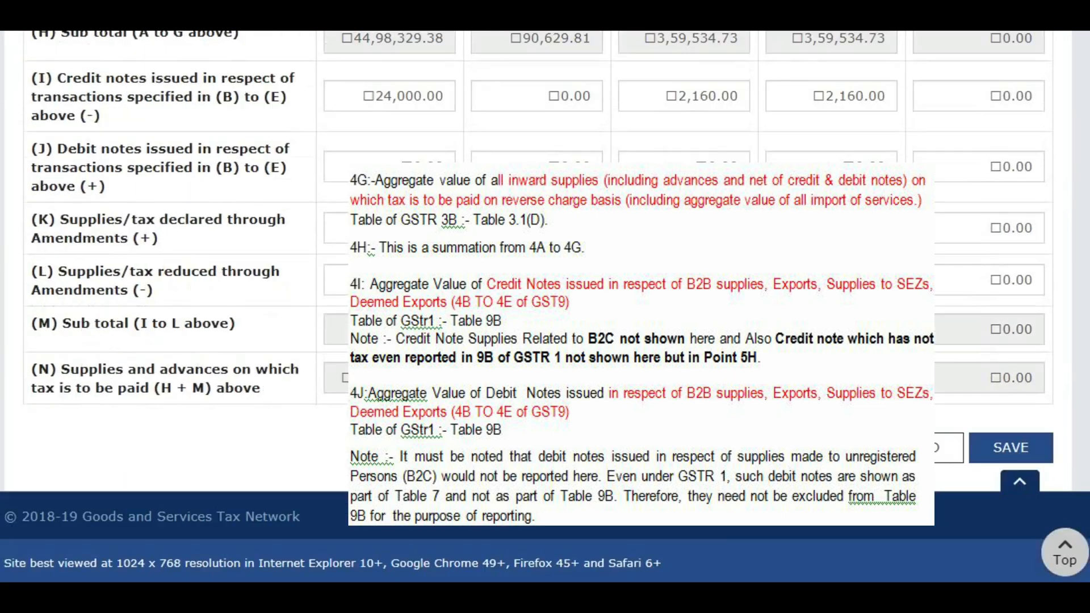
click(1010, 447)
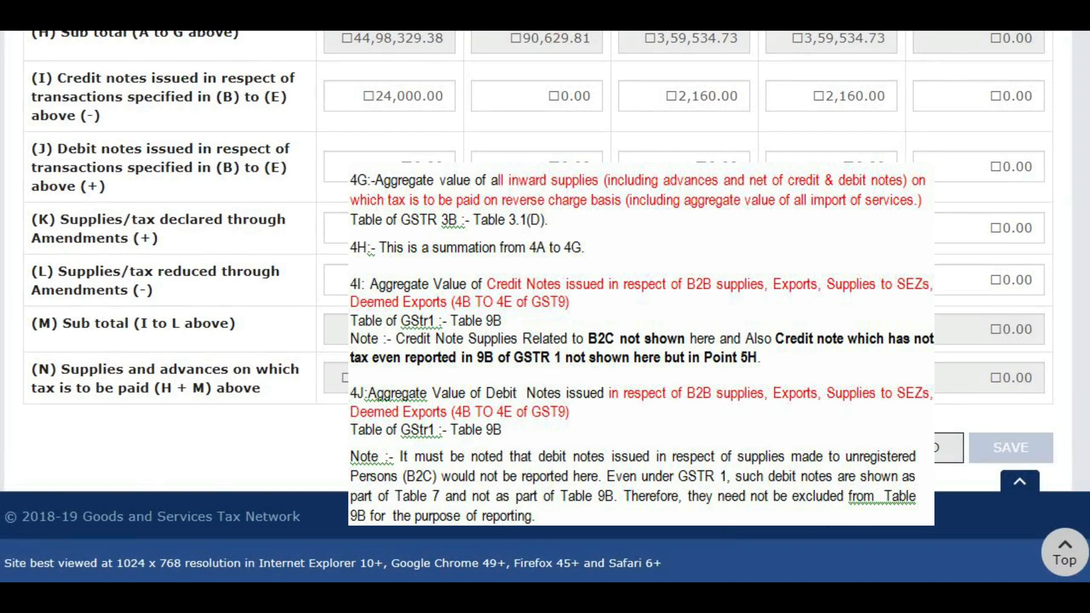
click(857, 448)
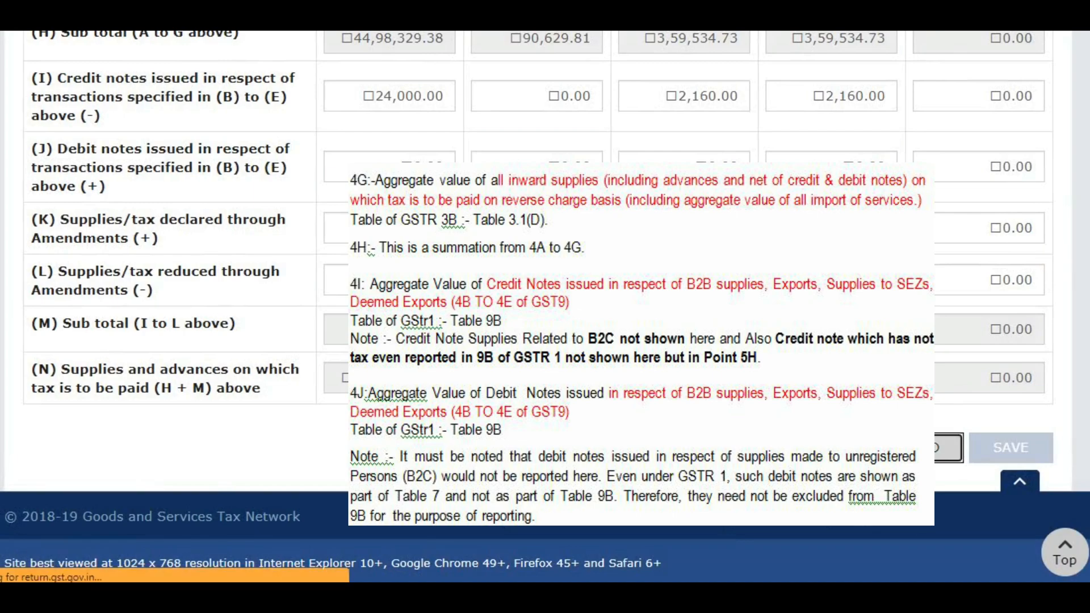
Open table 5, the details of outward supplies made during the financial year on which tax is not payable.
scroll(545, 341, down, 8)
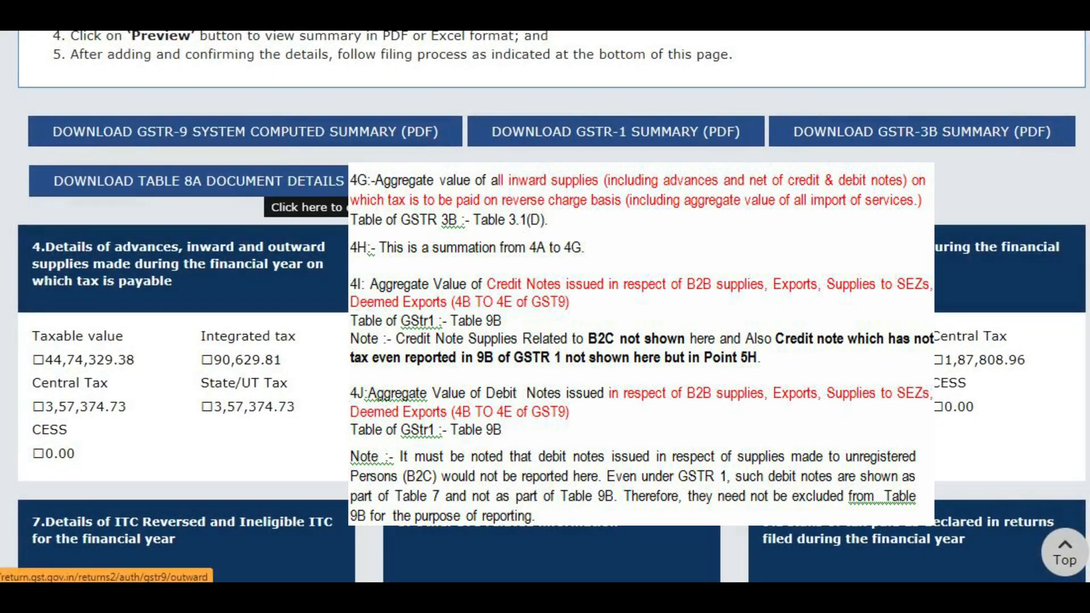
click(551, 269)
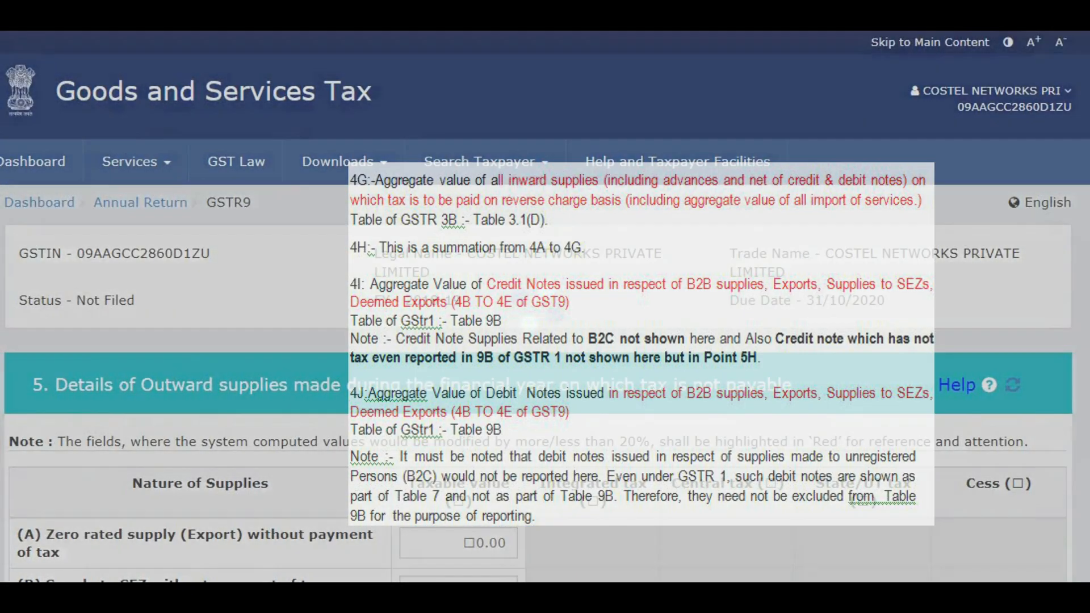
scroll(544, 341, down, 2)
scroll(545, 340, down, 4)
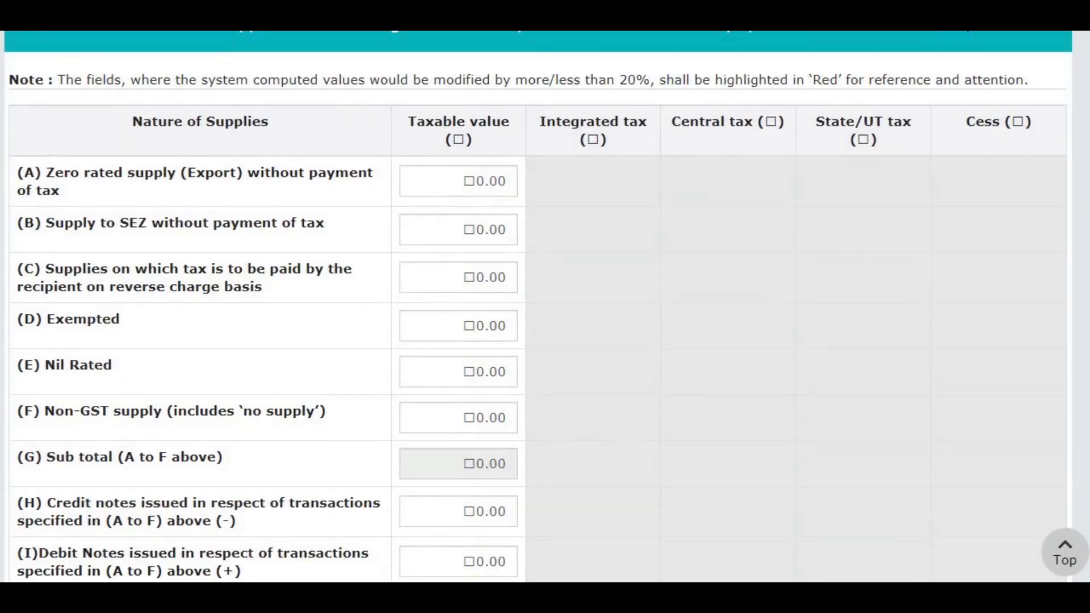
Examine table 5's rows, from zero-rated exports without payment of tax down to the total turnover including advances.
scroll(545, 341, up, 2)
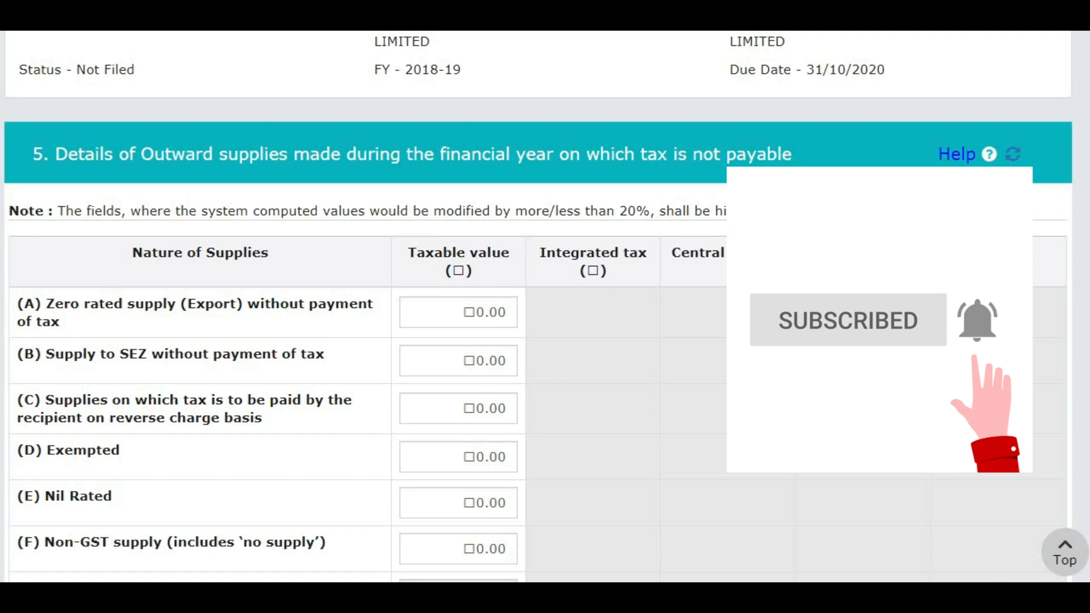
scroll(363, 340, down, 1)
scroll(364, 340, down, 1)
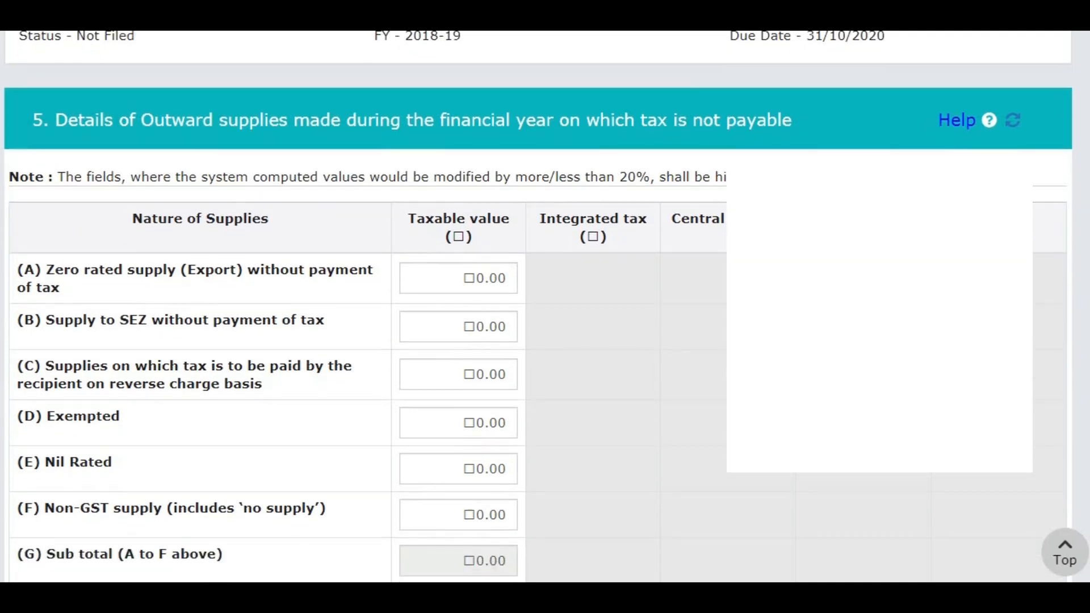
scroll(538, 307, down, 4)
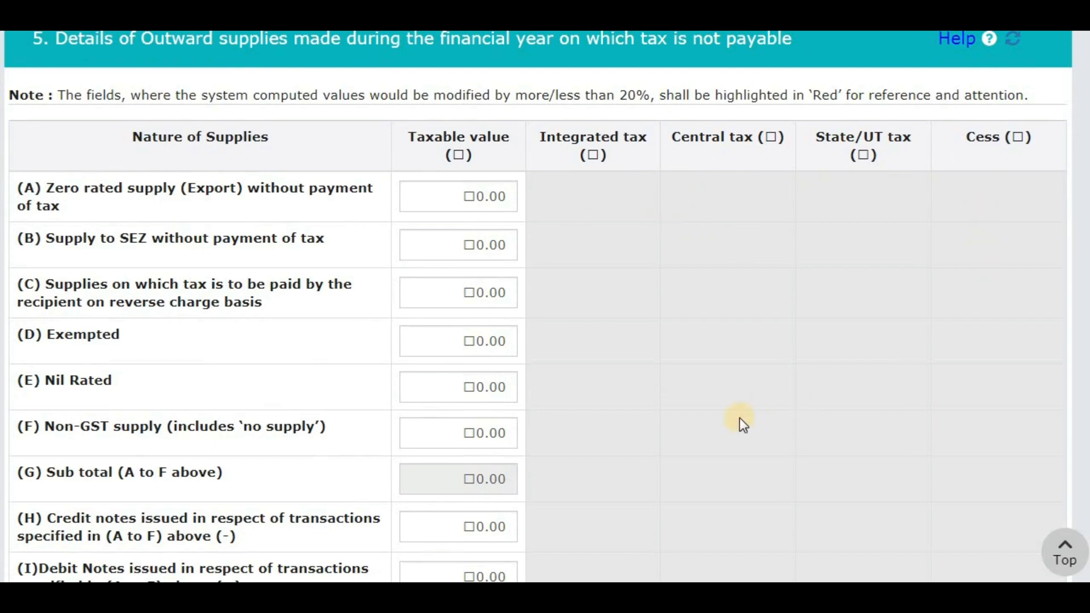
scroll(538, 307, down, 6)
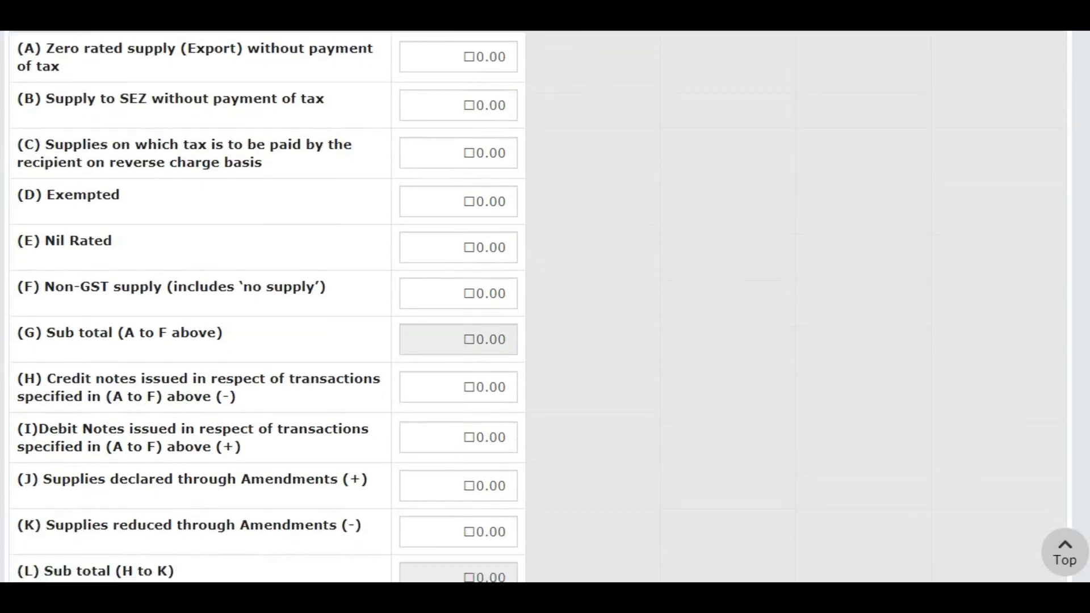
scroll(1079, 273, up, 8)
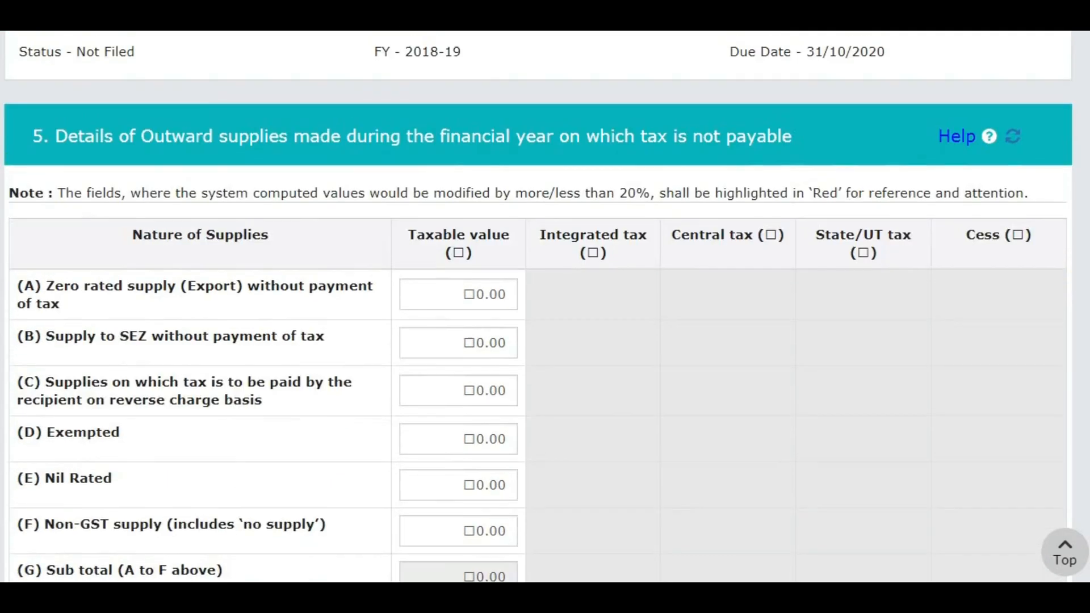
scroll(1079, 272, down, 3)
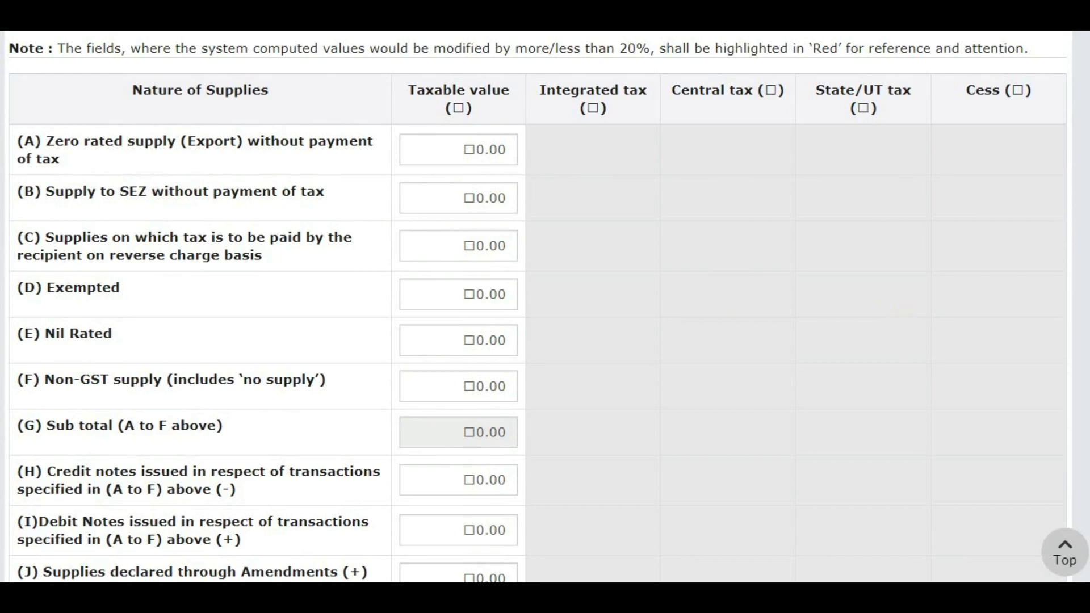
scroll(426, 298, down, 5)
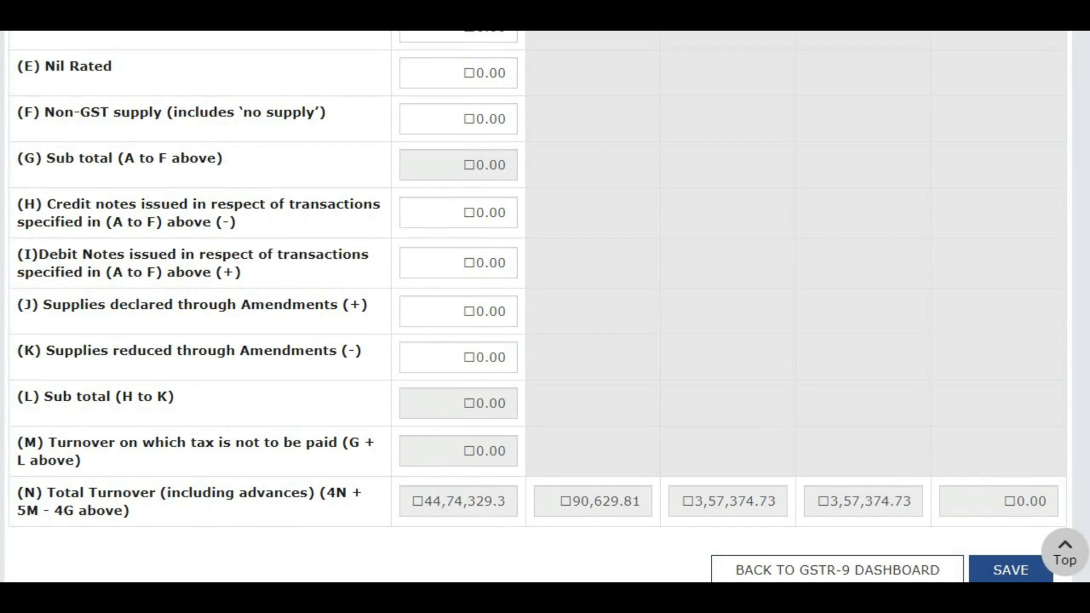
scroll(454, 307, up, 5)
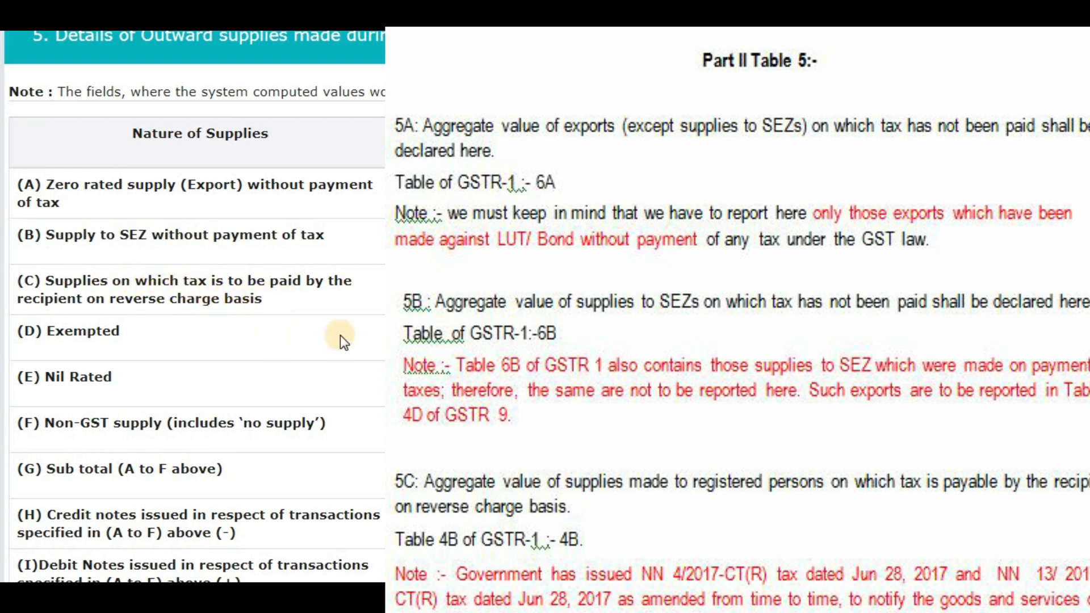
scroll(196, 307, down, 3)
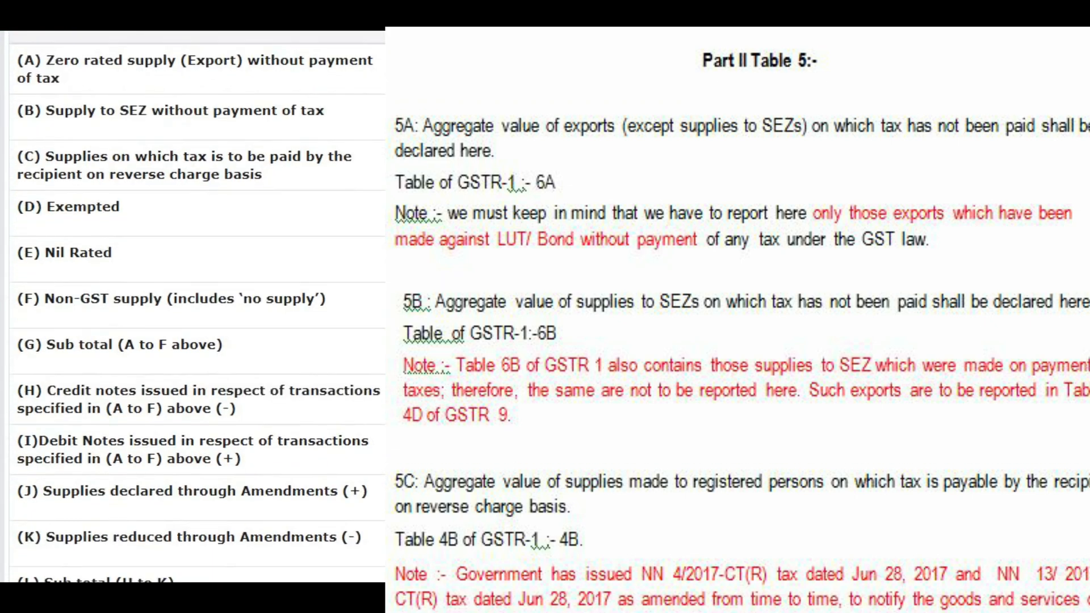